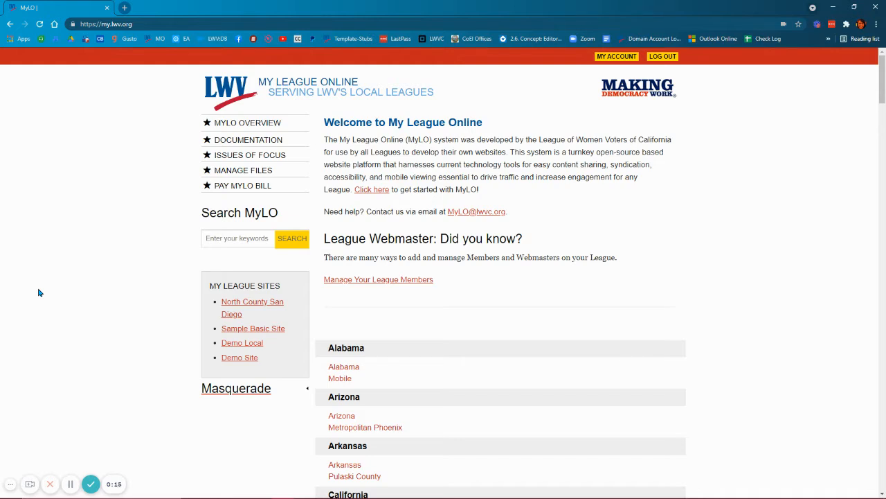
- Open the member management page of the Demo Site league
{"action": "left_click", "coordinate": [234, 360]}
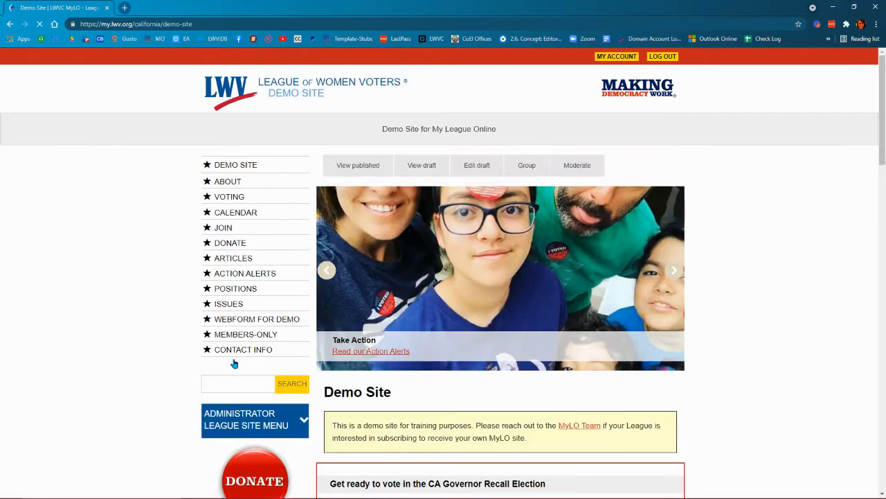
{"action": "scroll", "coordinate": [142, 305], "scroll_direction": "down", "scroll_amount": 2}
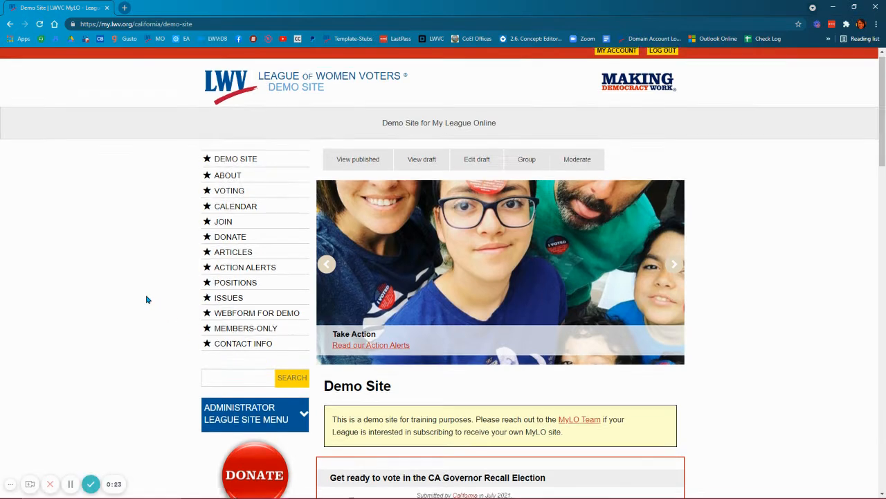
{"action": "scroll", "coordinate": [137, 311], "scroll_direction": "down", "scroll_amount": 2}
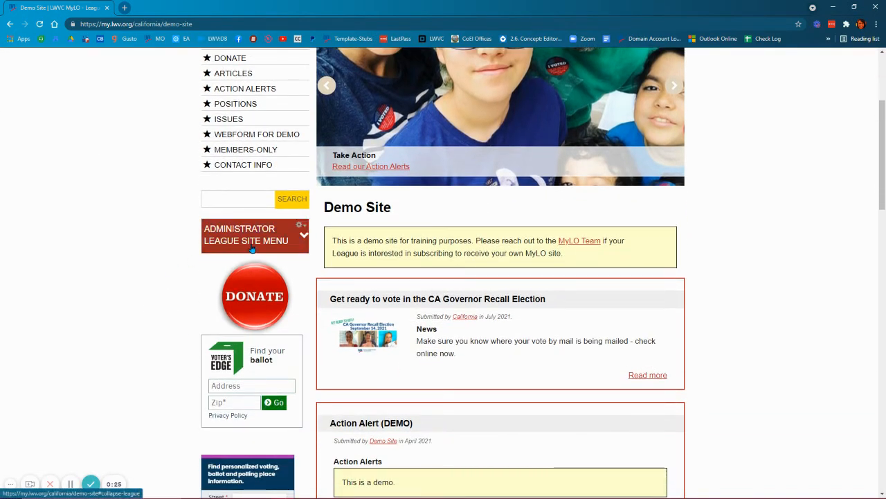
{"action": "left_click", "coordinate": [252, 248]}
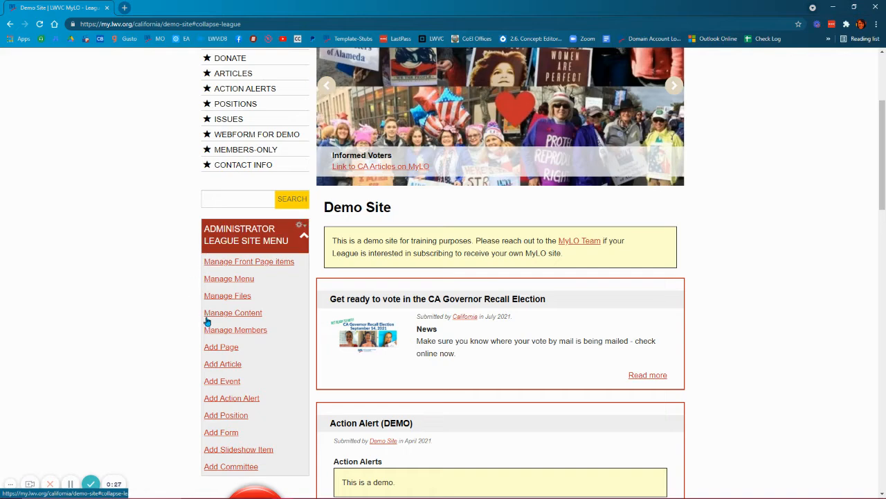
{"action": "left_click", "coordinate": [246, 335]}
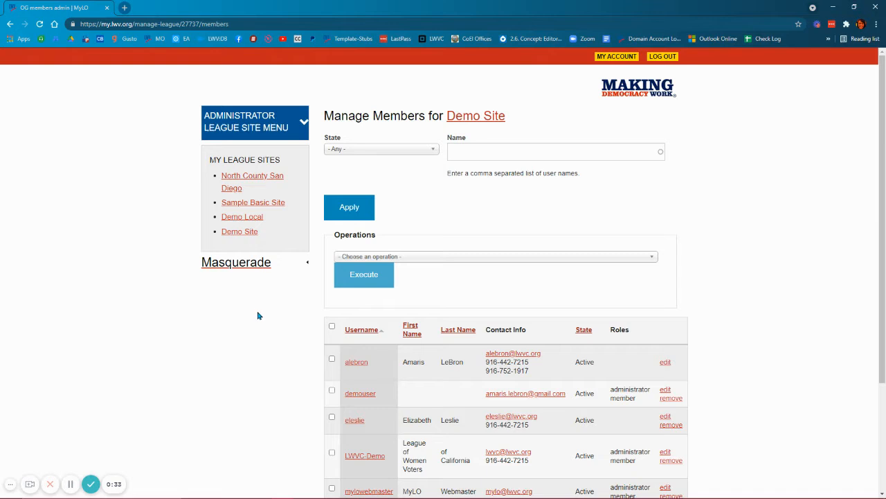
- Filter the Demo Site member list by the username of a listed member
{"action": "scroll", "coordinate": [257, 315], "scroll_direction": "down", "scroll_amount": 2}
{"action": "scroll", "coordinate": [258, 323], "scroll_direction": "up", "scroll_amount": 2}
{"action": "left_click", "coordinate": [500, 149]}
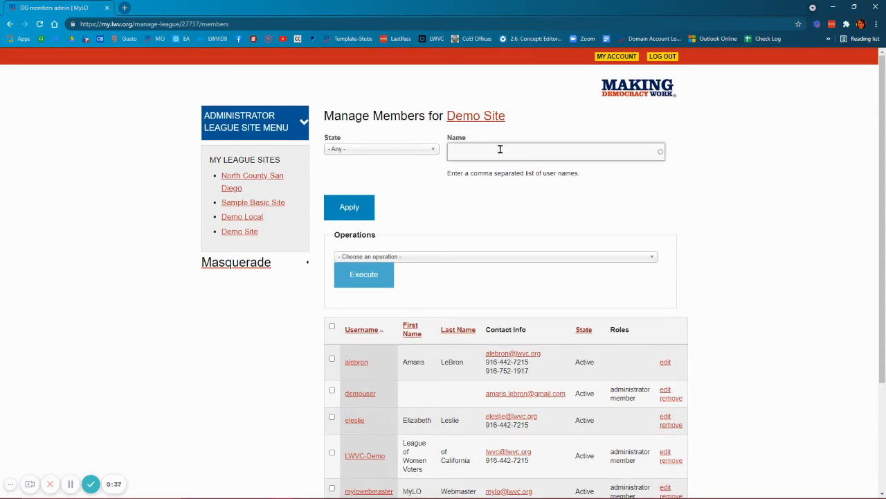
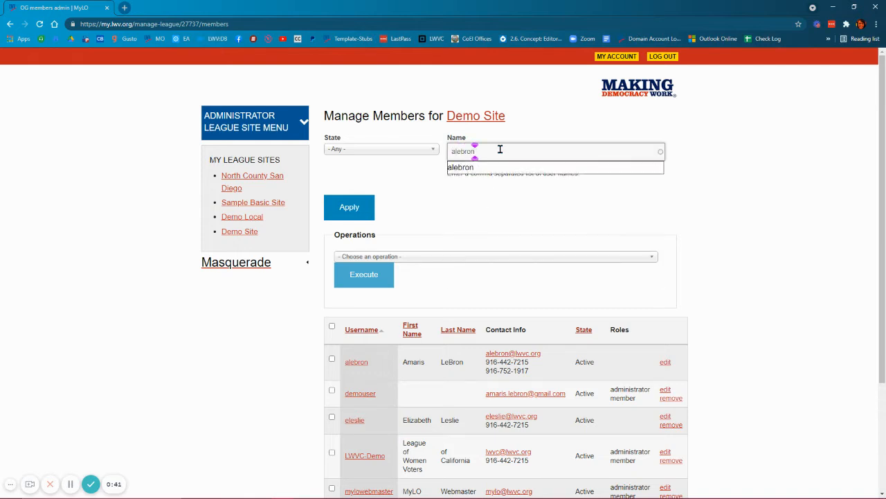
{"action": "left_click", "coordinate": [483, 168]}
{"action": "left_click", "coordinate": [353, 216]}
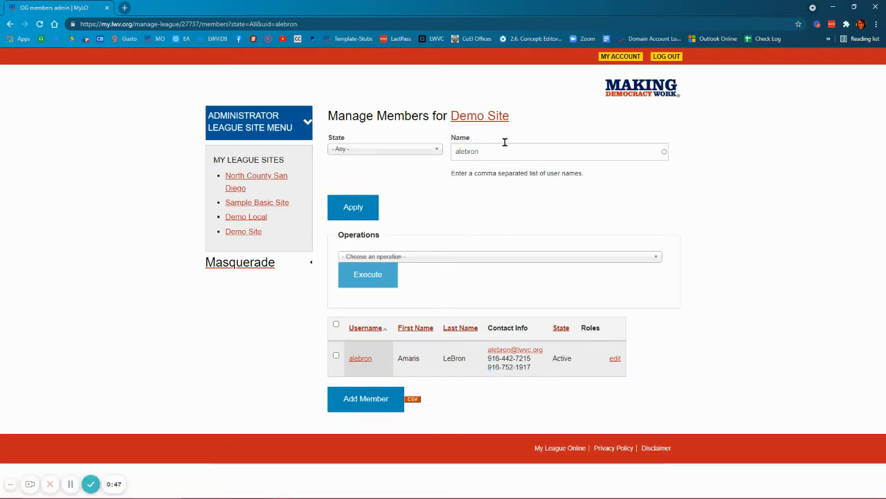
- Filter the member list by a second username to check whether that person already belongs to the site
{"action": "double_click", "coordinate": [456, 153]}
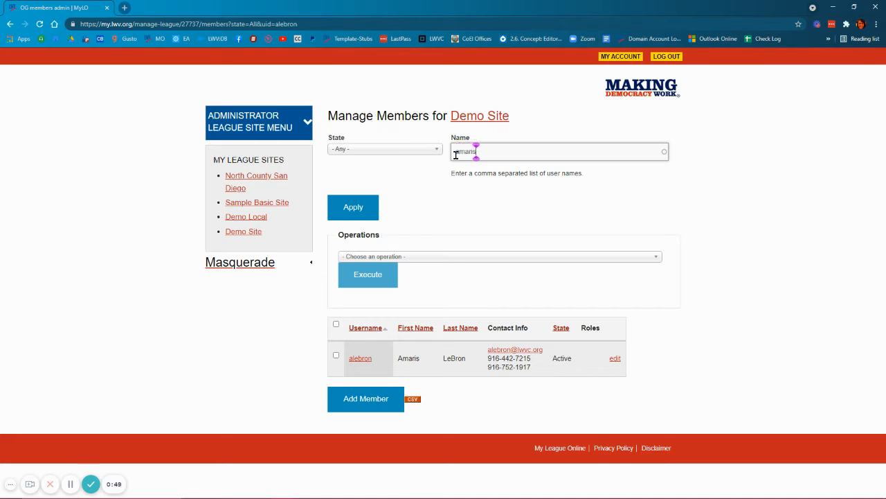
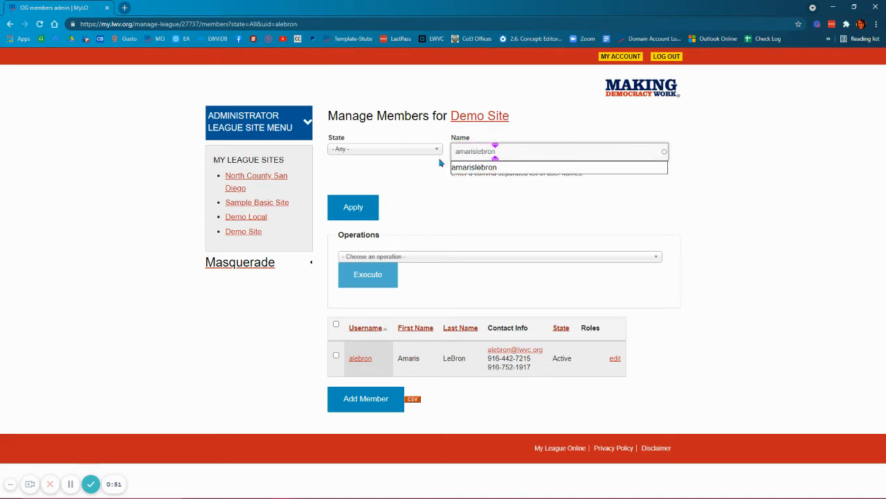
{"action": "left_click", "coordinate": [345, 213]}
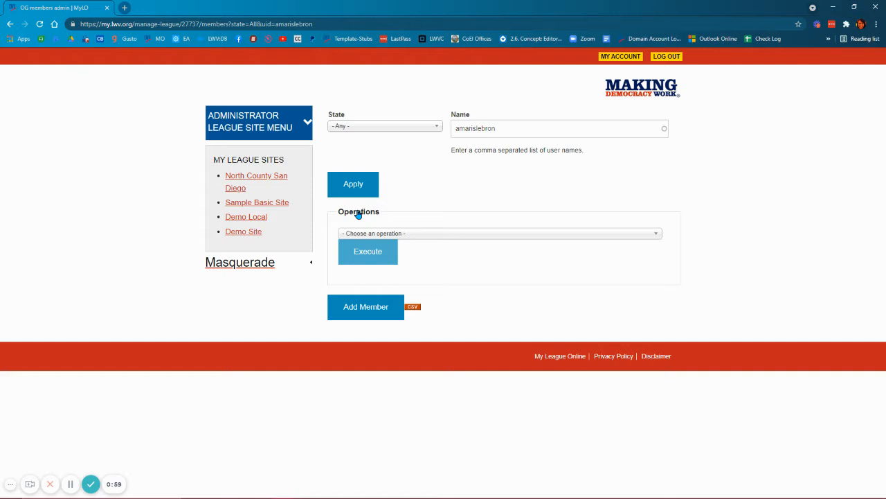
- Add the existing MyLO user just searched for as a group member of Demo Site, using the suggested username
{"action": "left_click", "coordinate": [368, 315]}
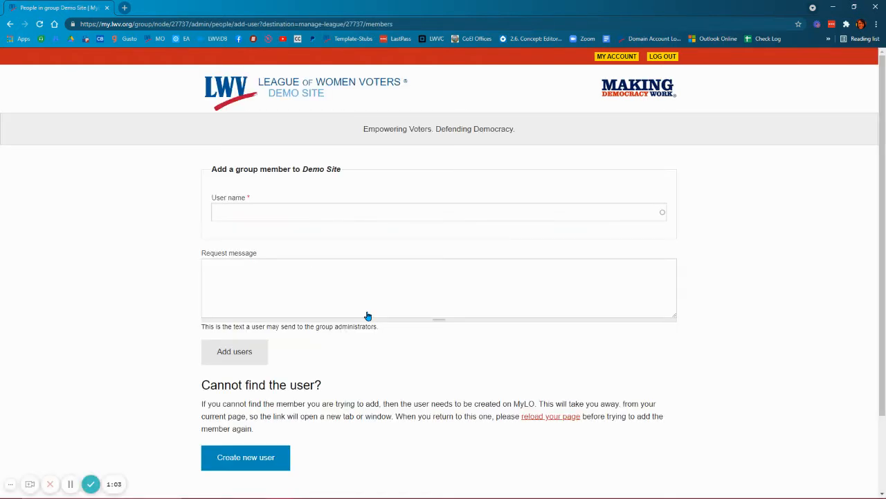
{"action": "left_click", "coordinate": [265, 210]}
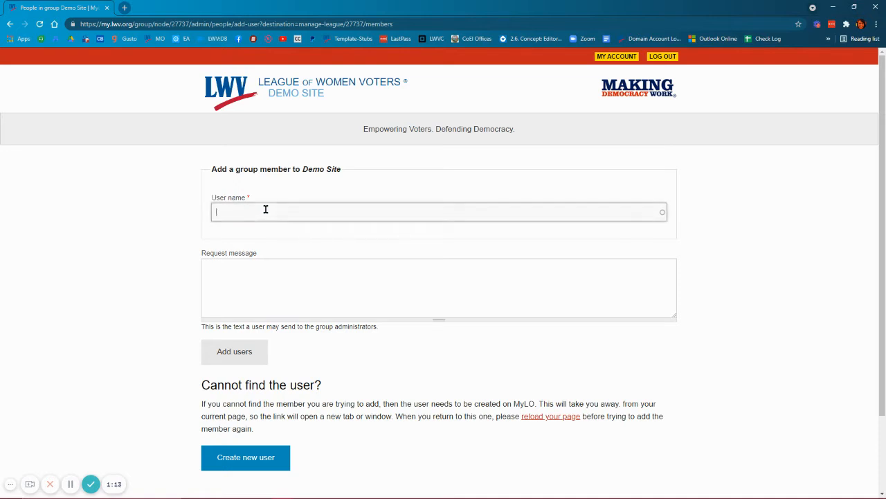
{"action": "type", "text": "amaris"}
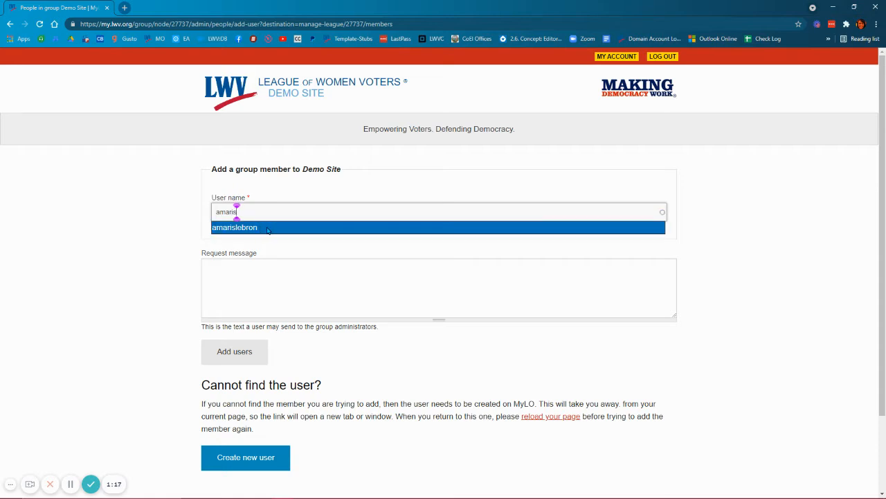
{"action": "left_click", "coordinate": [263, 229]}
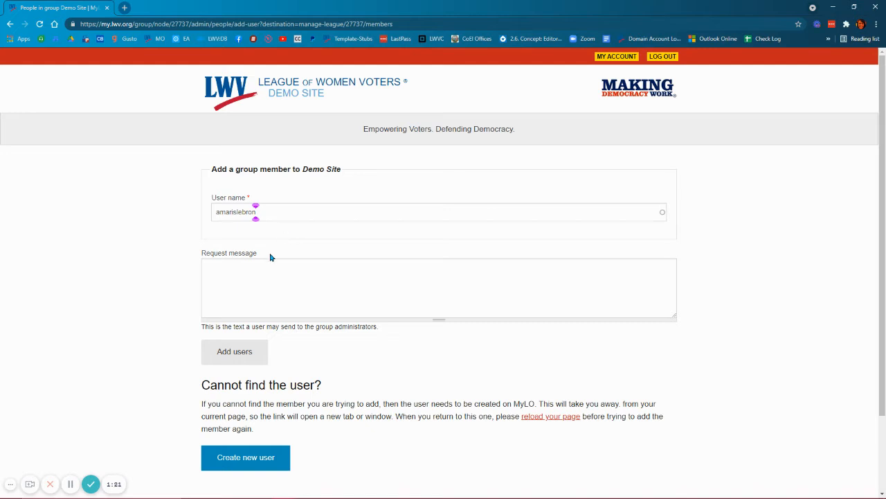
{"action": "left_click", "coordinate": [236, 353]}
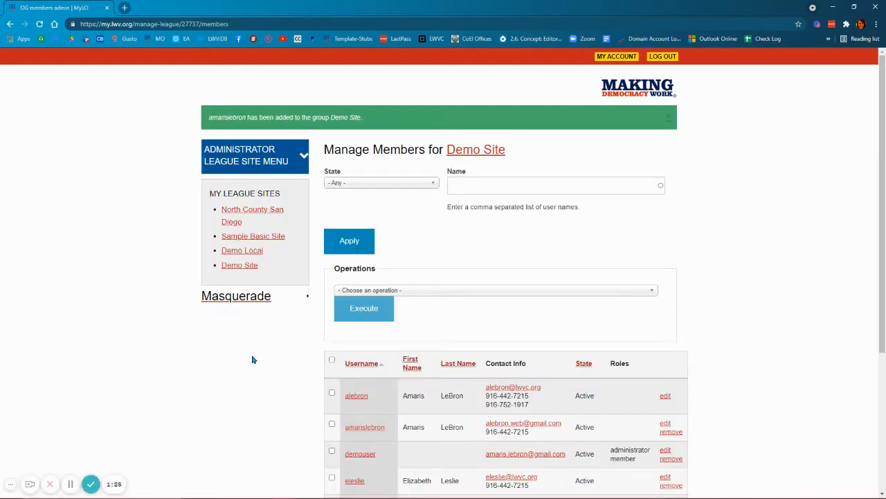
- Start adding another Demo Site member and look up the person's username among existing MyLO users
{"action": "scroll", "coordinate": [254, 358], "scroll_direction": "down", "scroll_amount": 3}
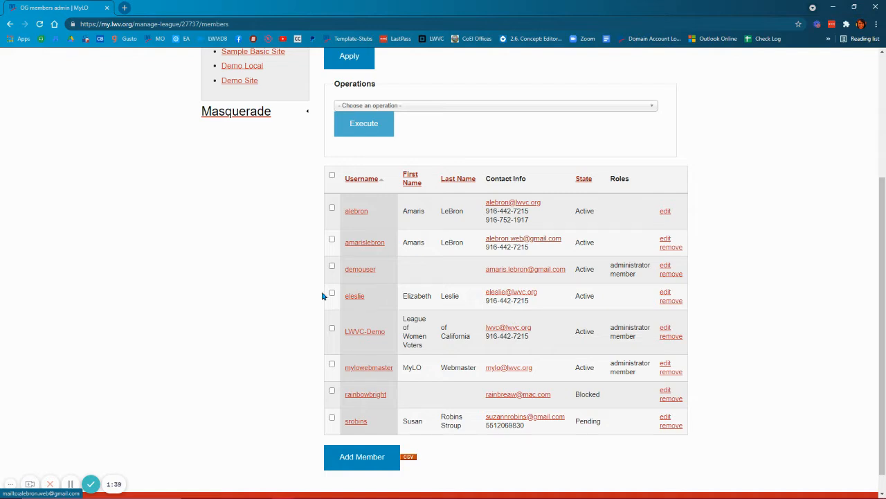
{"action": "left_click", "coordinate": [366, 460]}
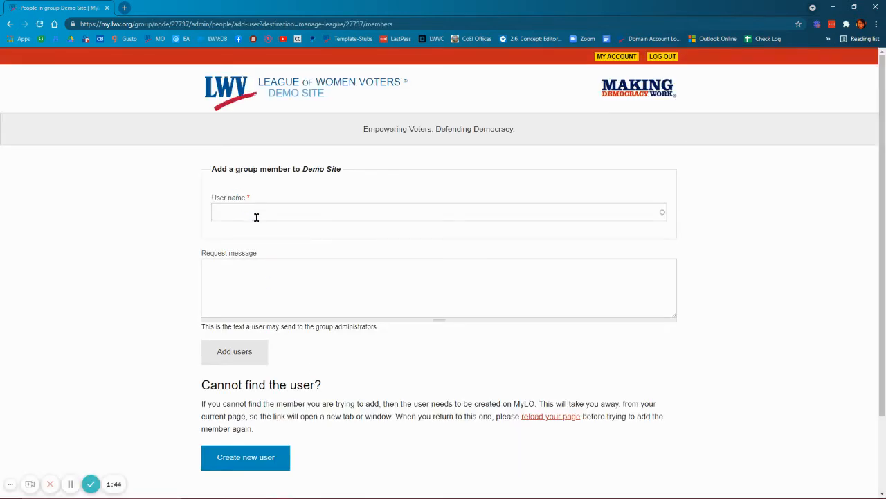
{"action": "left_click", "coordinate": [257, 214]}
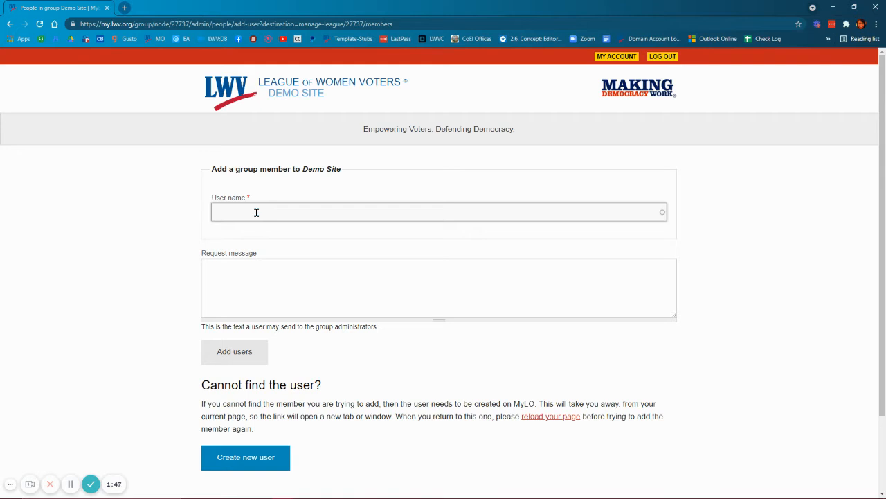
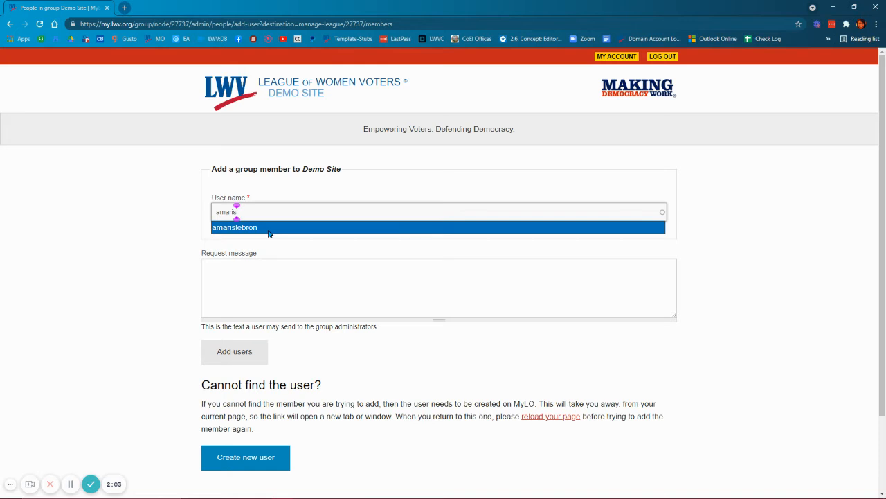
{"action": "type", "text": "iva"}
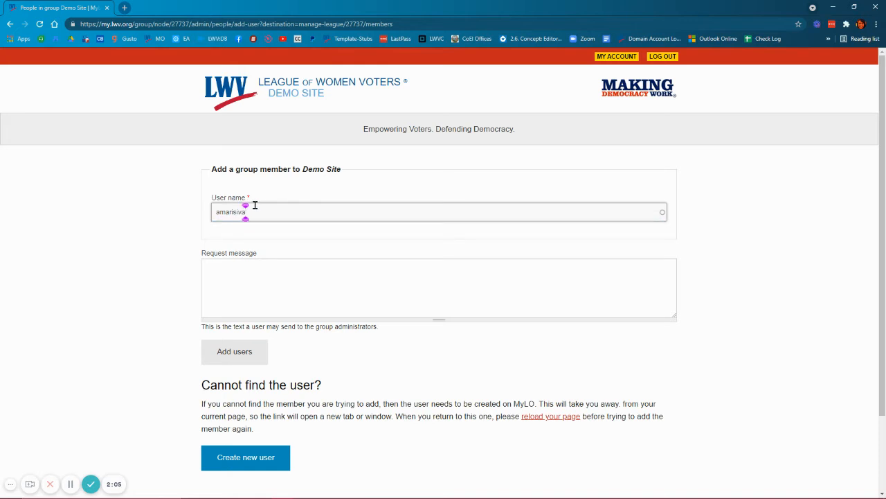
- Open the form for creating a new MyLO user from the add-member page
{"action": "left_click", "coordinate": [246, 461]}
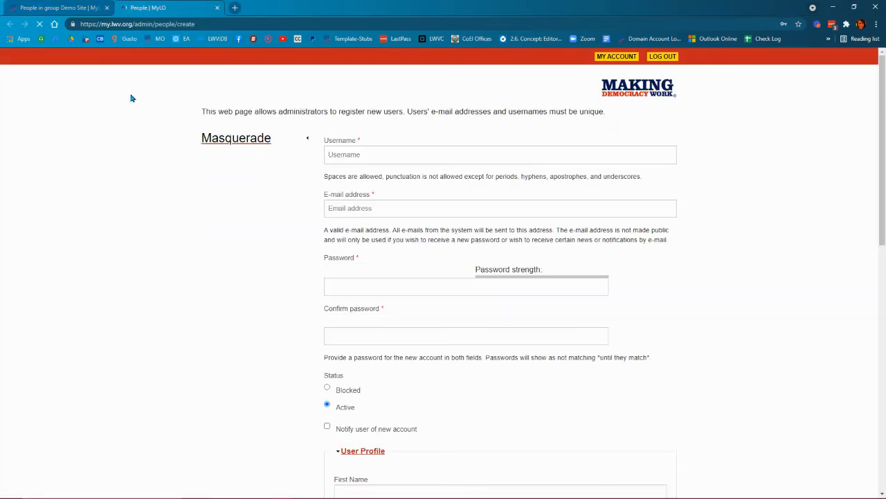
{"action": "left_click", "coordinate": [63, 7]}
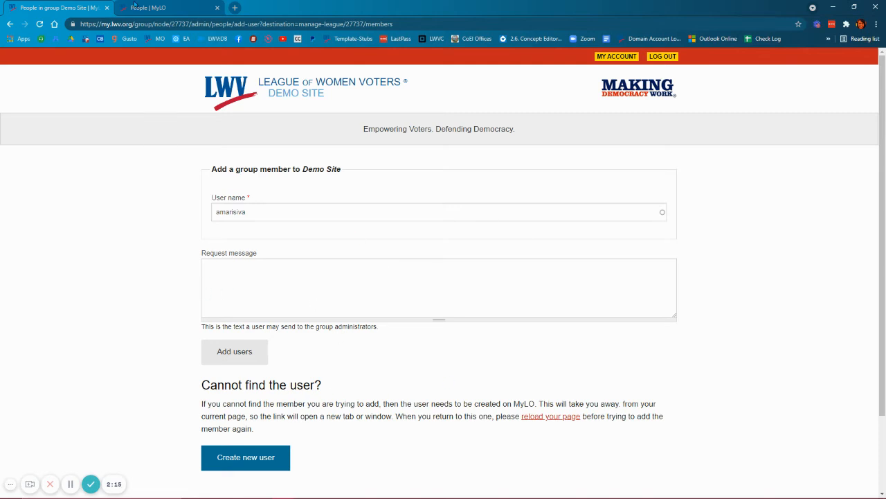
{"action": "left_click", "coordinate": [170, 7]}
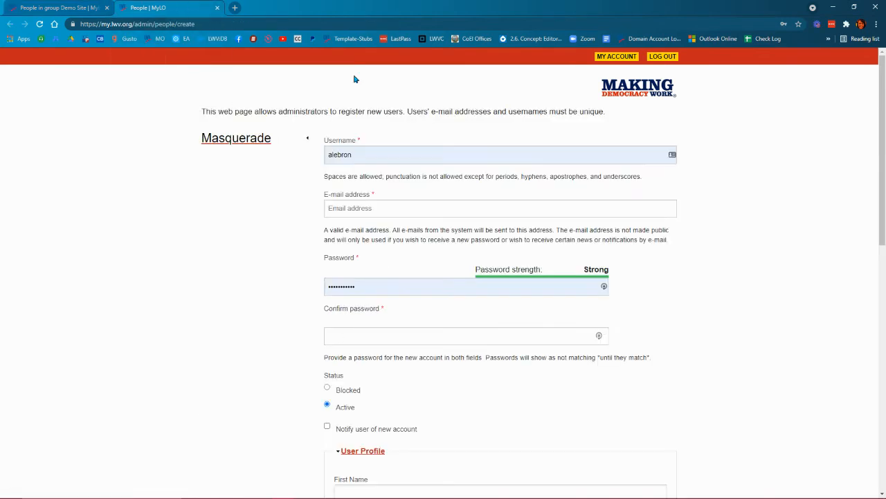
- Replace the prefilled username on the registration form with the new user's username
{"action": "double_click", "coordinate": [381, 151]}
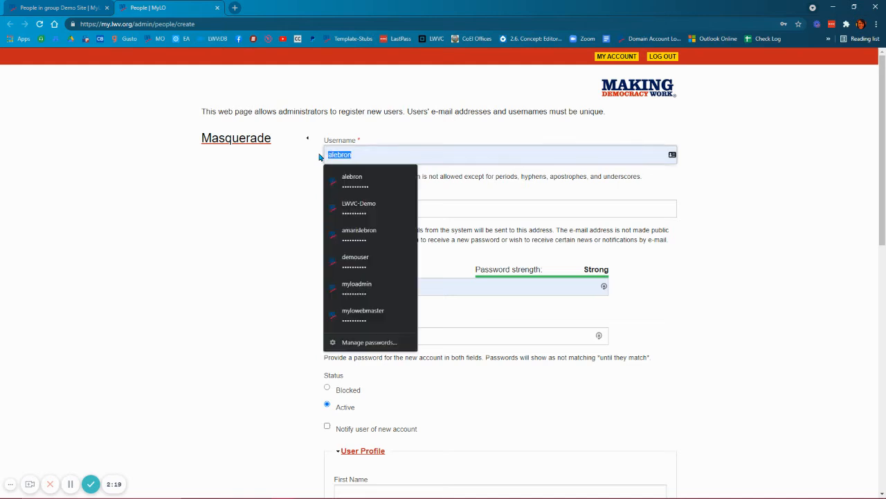
{"action": "key", "text": "BackSpace"}
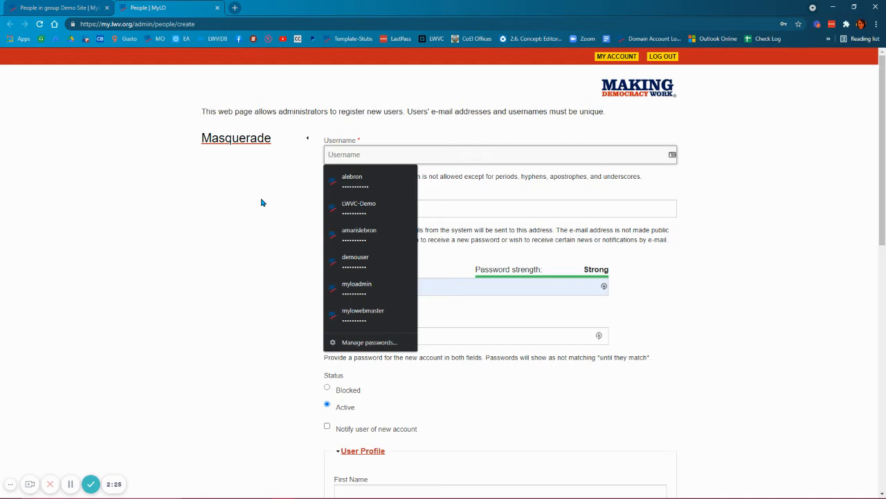
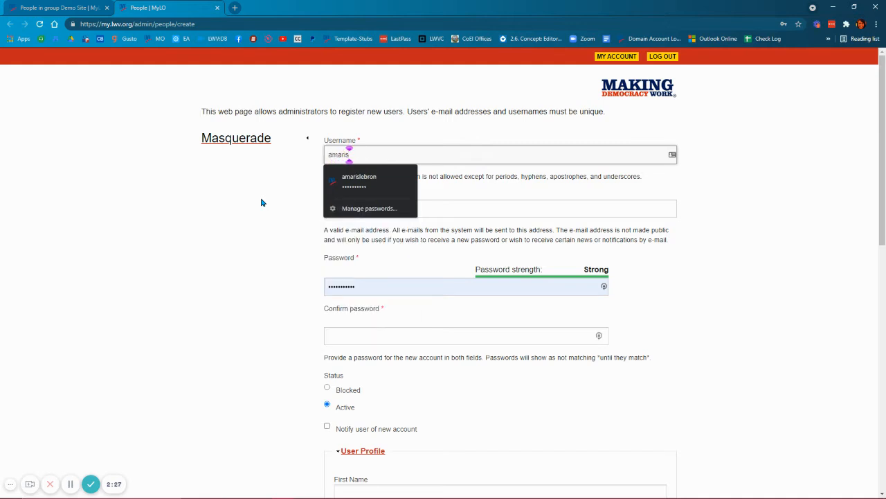
{"action": "key", "text": "Tab"}
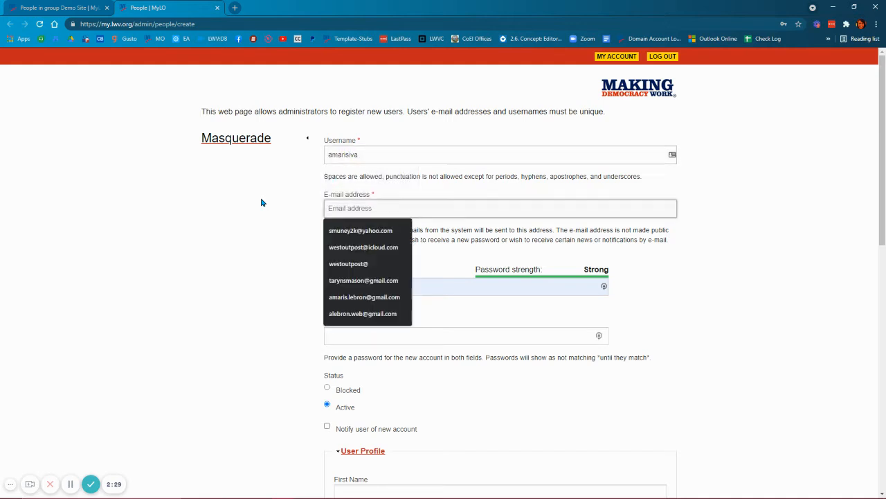
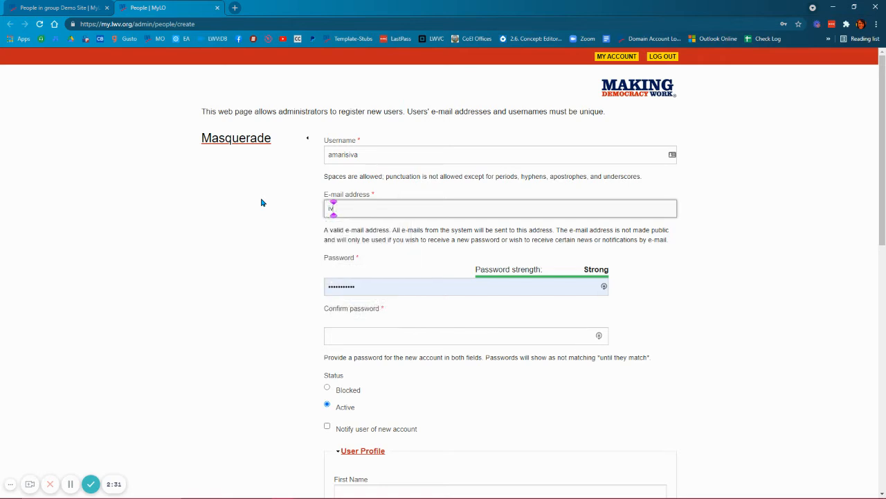
- Replace the prefilled password with the new user's account password and repeat it in the confirmation field
{"action": "double_click", "coordinate": [374, 288]}
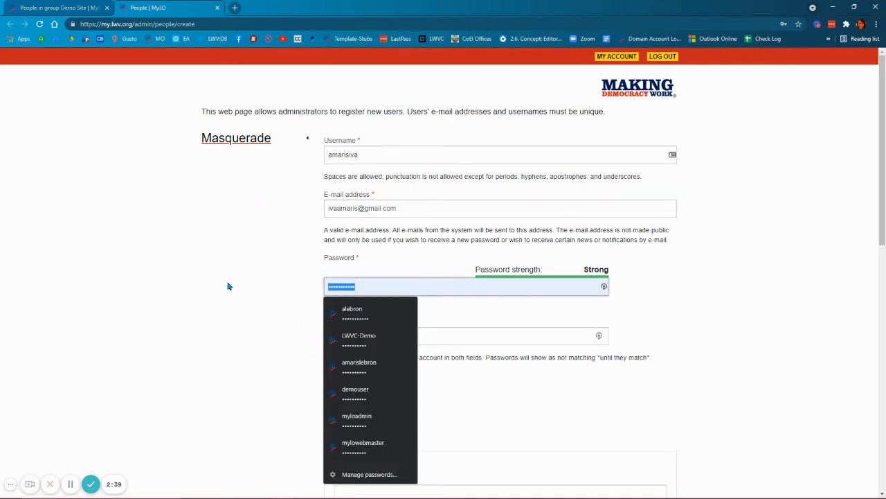
{"action": "key", "text": "BackSpace"}
{"action": "type", "text": "••••••"}
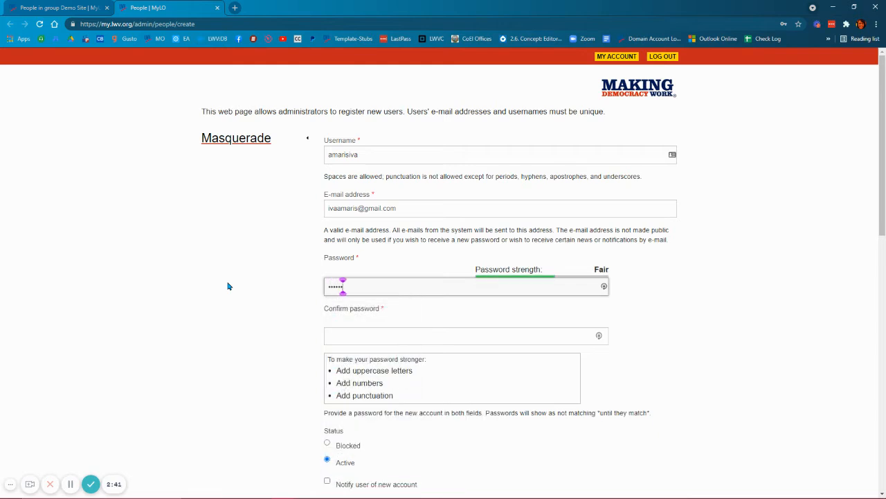
{"action": "type", "text": "••••"}
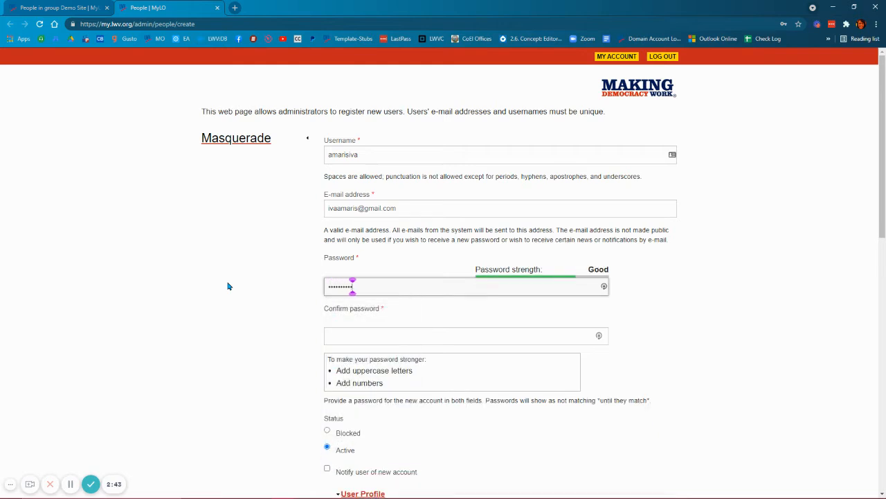
{"action": "left_click", "coordinate": [349, 335]}
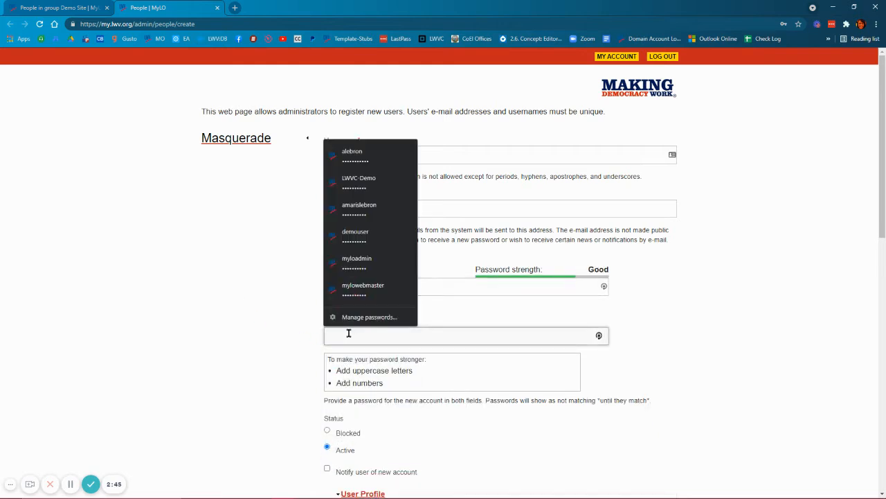
{"action": "type", "text": "•••••••"}
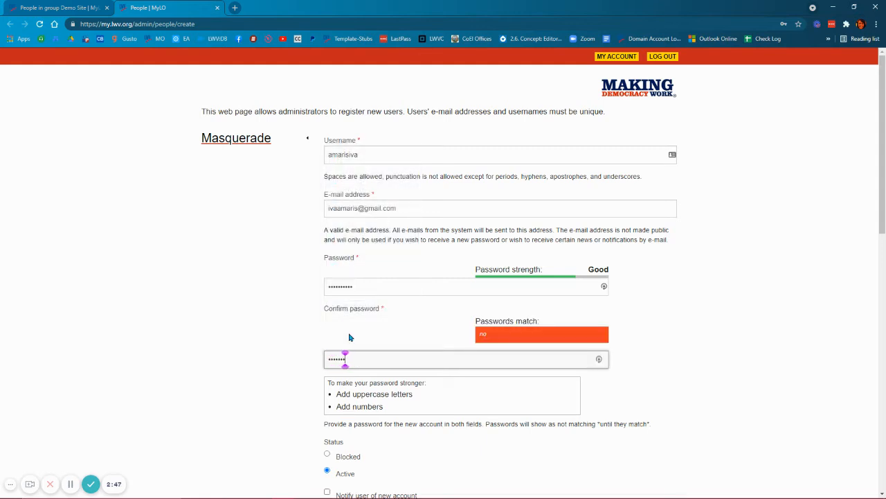
{"action": "type", "text": "••••"}
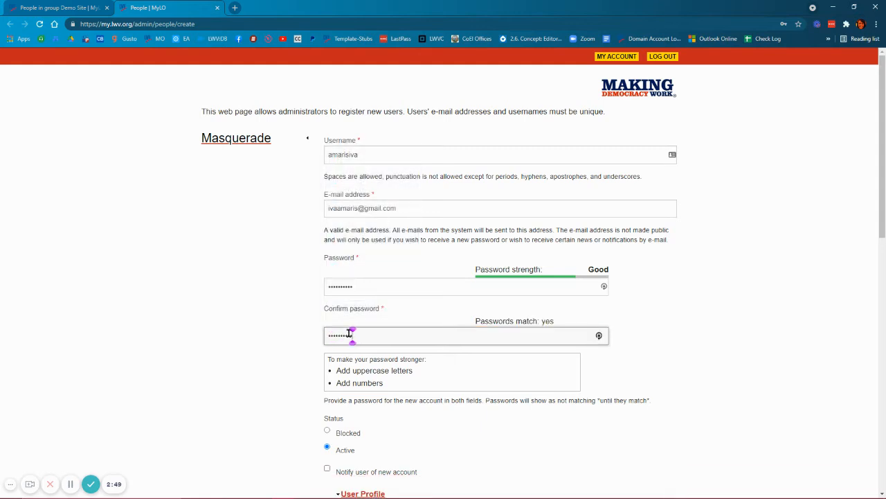
- Review the registration form's account status, notification option, user profile, mailing address, contact number and locale settings
{"action": "scroll", "coordinate": [250, 333], "scroll_direction": "down", "scroll_amount": 2}
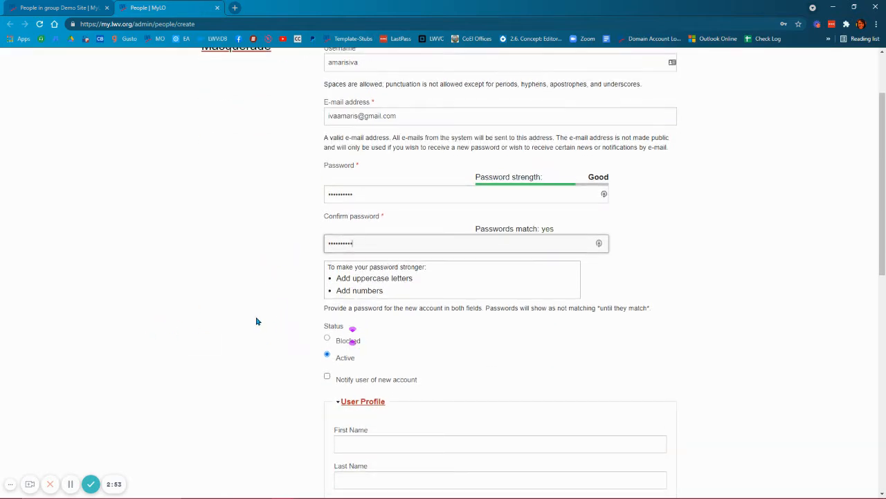
{"action": "scroll", "coordinate": [269, 321], "scroll_direction": "up", "scroll_amount": 2}
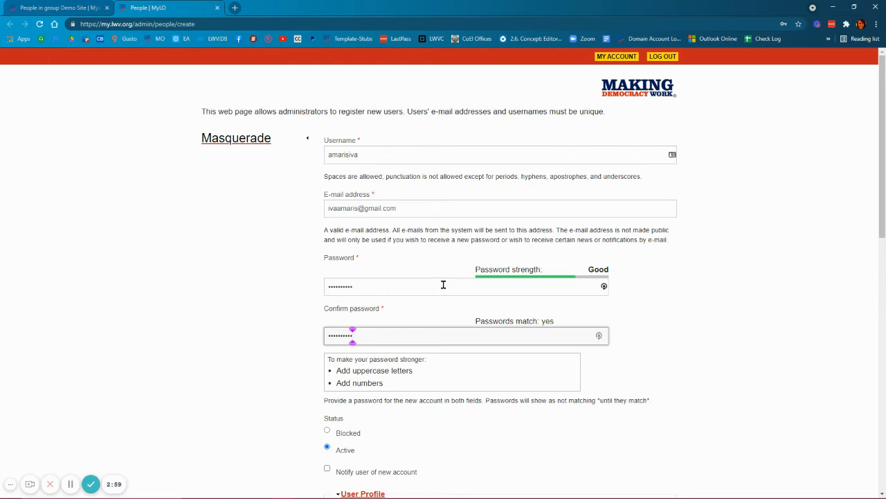
{"action": "scroll", "coordinate": [290, 319], "scroll_direction": "down", "scroll_amount": 1}
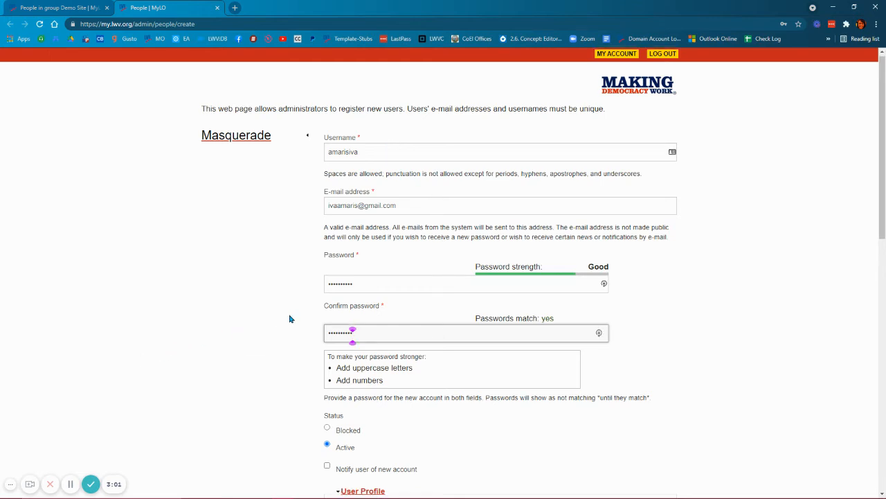
{"action": "scroll", "coordinate": [290, 317], "scroll_direction": "down", "scroll_amount": 3}
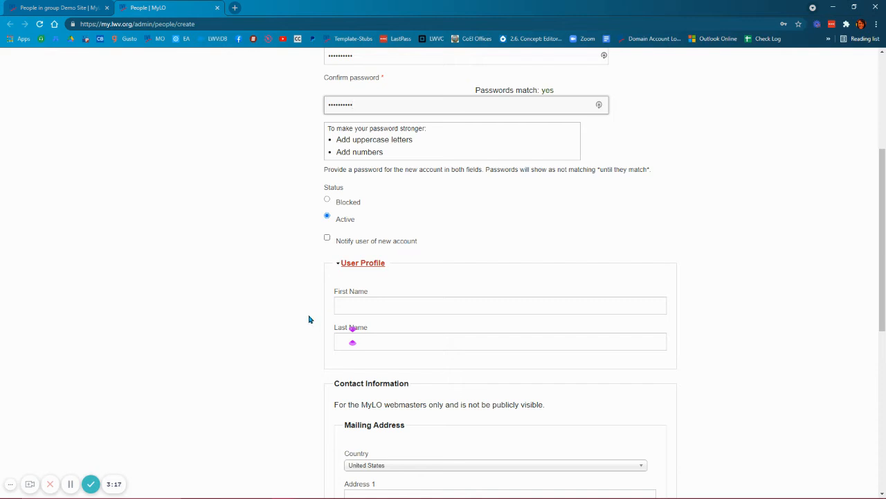
{"action": "left_click", "coordinate": [365, 306]}
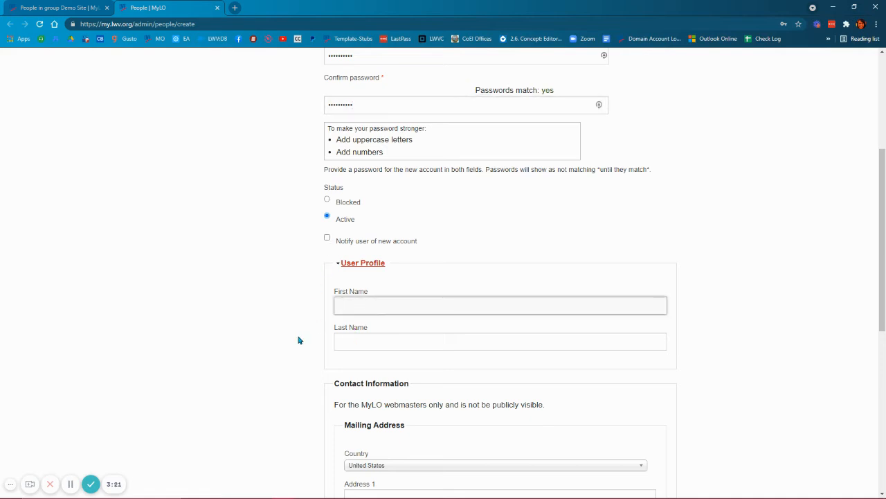
{"action": "scroll", "coordinate": [302, 326], "scroll_direction": "down", "scroll_amount": 2}
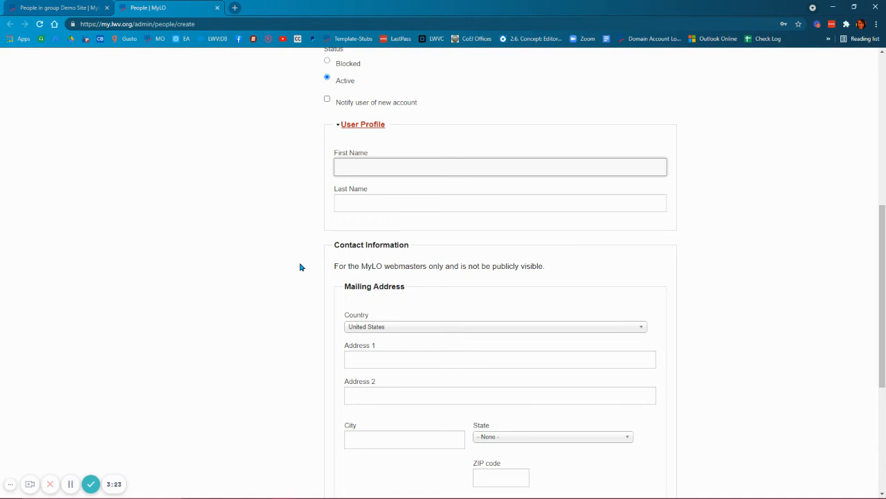
{"action": "scroll", "coordinate": [301, 267], "scroll_direction": "down", "scroll_amount": 1}
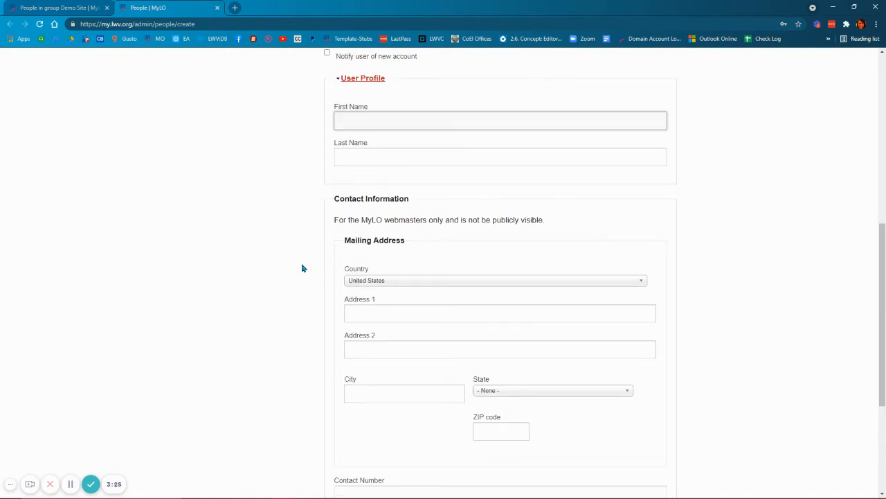
{"action": "scroll", "coordinate": [304, 277], "scroll_direction": "down", "scroll_amount": 1}
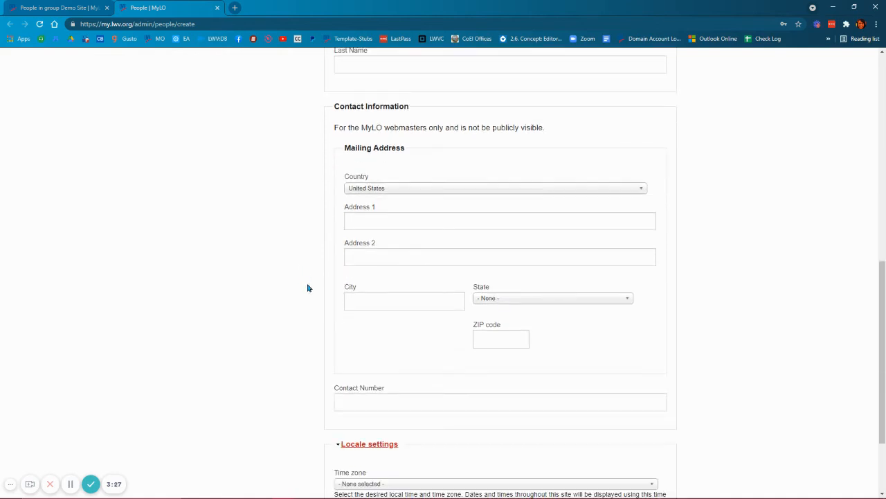
{"action": "scroll", "coordinate": [311, 288], "scroll_direction": "down", "scroll_amount": 2}
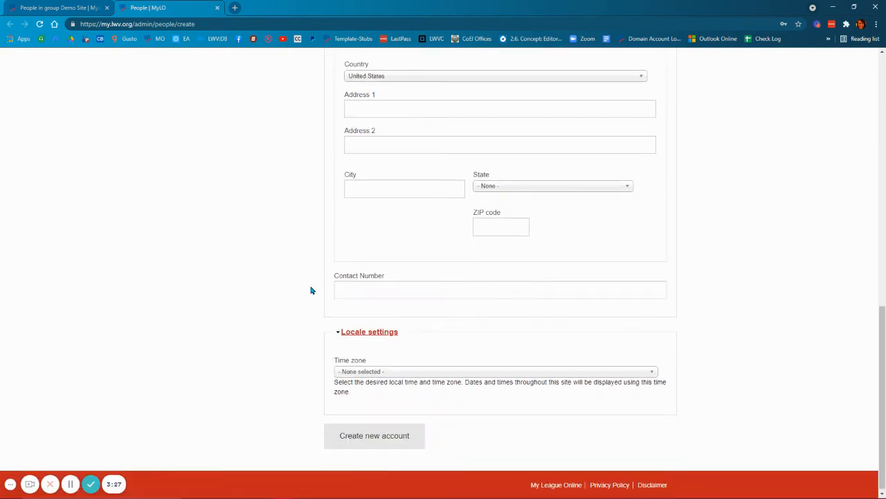
- Set the new user's time zone to America/Los Angeles and create the account
{"action": "left_click", "coordinate": [370, 372]}
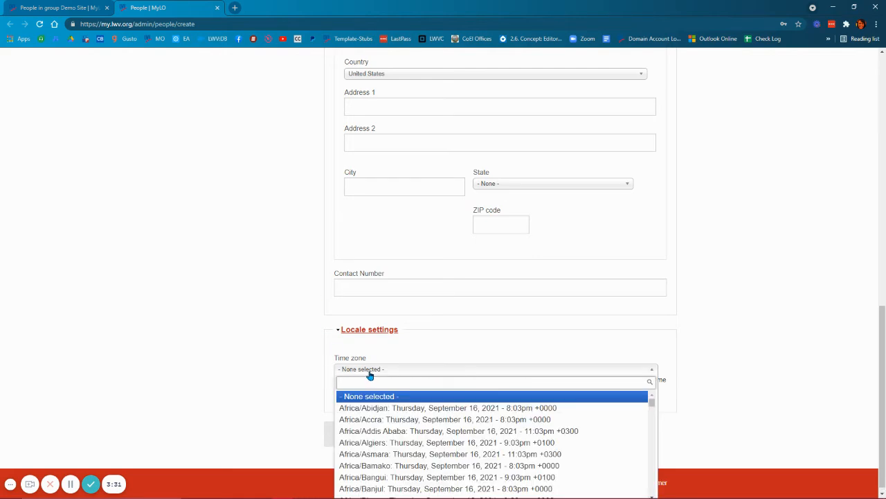
{"action": "scroll", "coordinate": [296, 371], "scroll_direction": "down", "scroll_amount": 1}
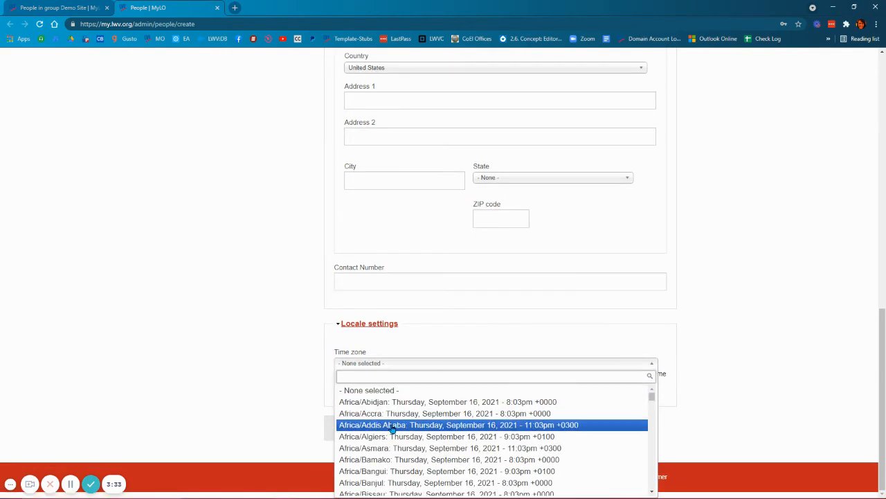
{"action": "type", "text": "america"}
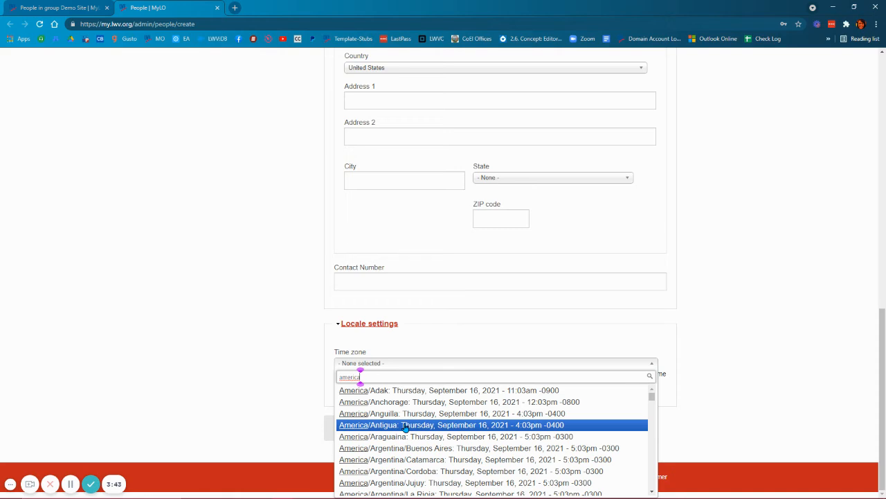
{"action": "type", "text": "/los"}
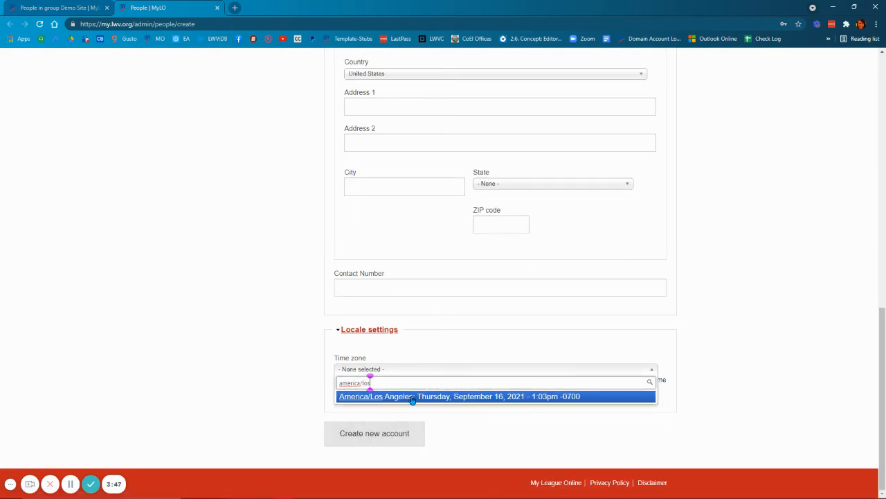
{"action": "left_click", "coordinate": [413, 397]}
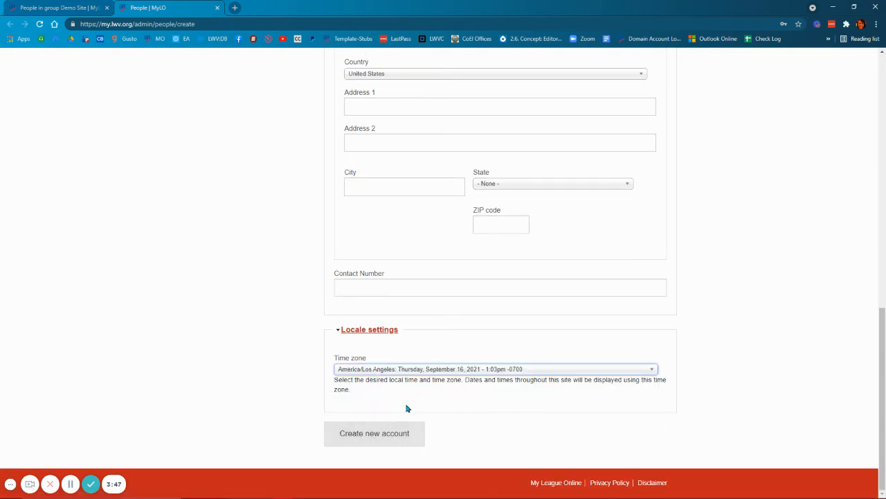
{"action": "left_click", "coordinate": [387, 439]}
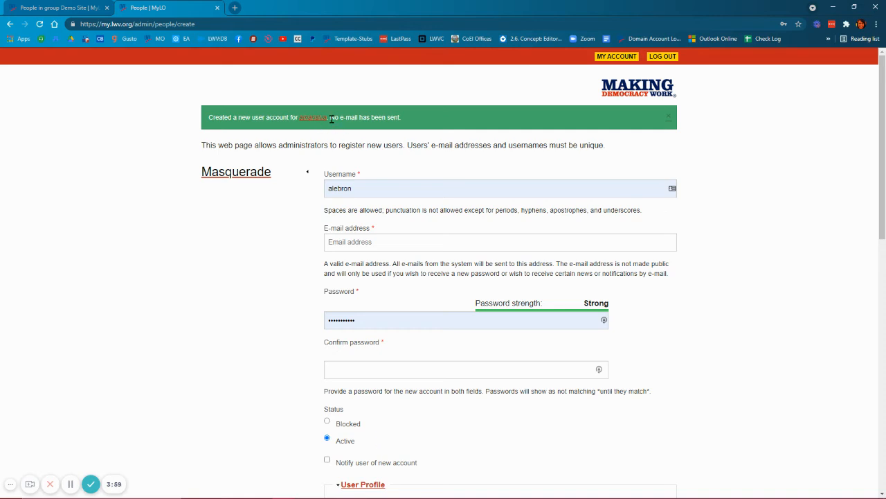
- Close the user registration page and reload the Demo Site add-member page
{"action": "left_click_drag", "start_coordinate": [330, 118], "coordinate": [430, 139]}
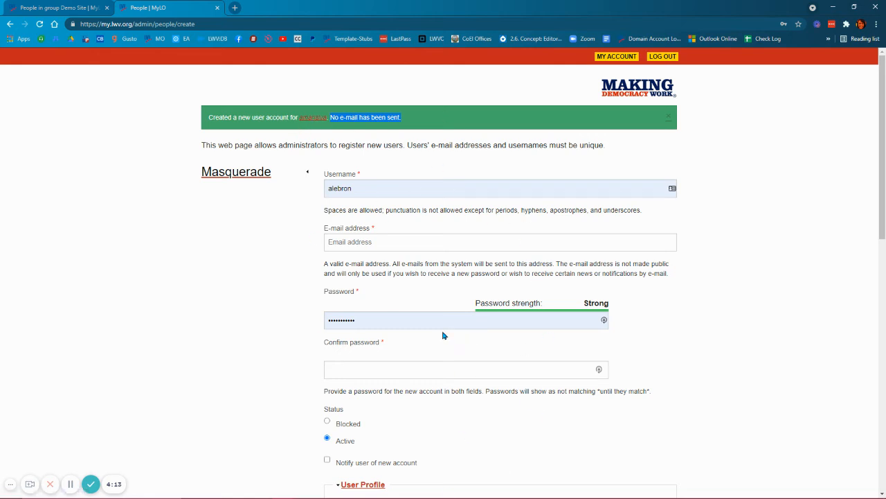
{"action": "left_click", "coordinate": [218, 7]}
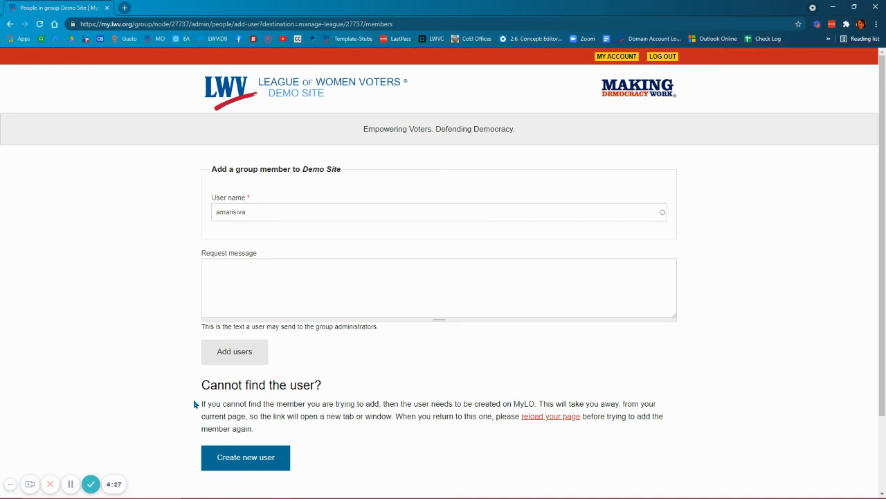
{"action": "scroll", "coordinate": [199, 406], "scroll_direction": "down", "scroll_amount": 1}
{"action": "left_click_drag", "start_coordinate": [200, 343], "coordinate": [303, 385]}
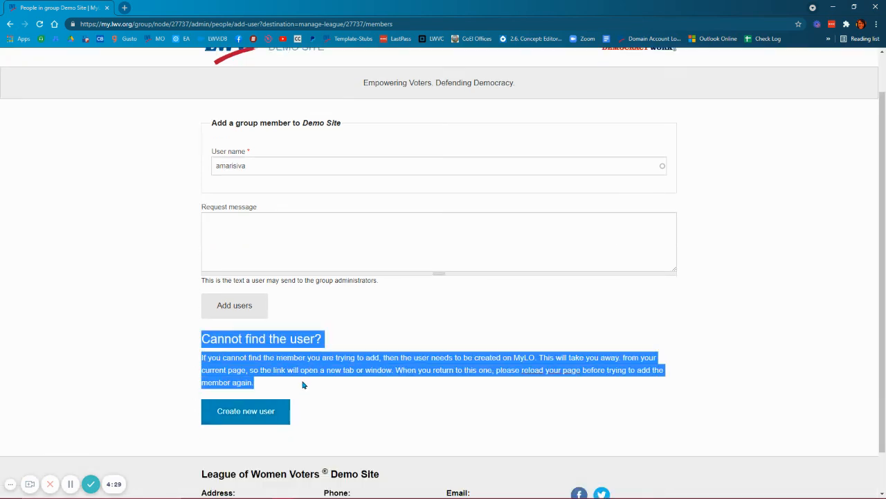
{"action": "left_click", "coordinate": [260, 167]}
{"action": "key", "text": "BackSpace"}
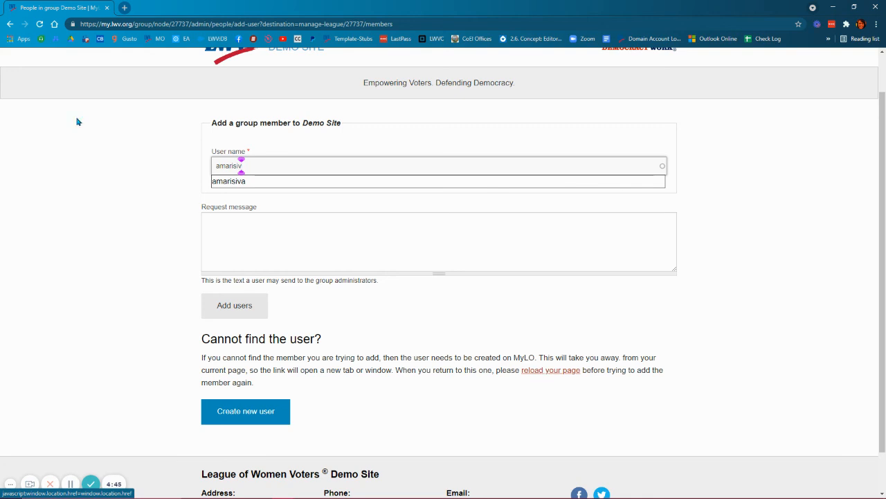
{"action": "left_click", "coordinate": [40, 24]}
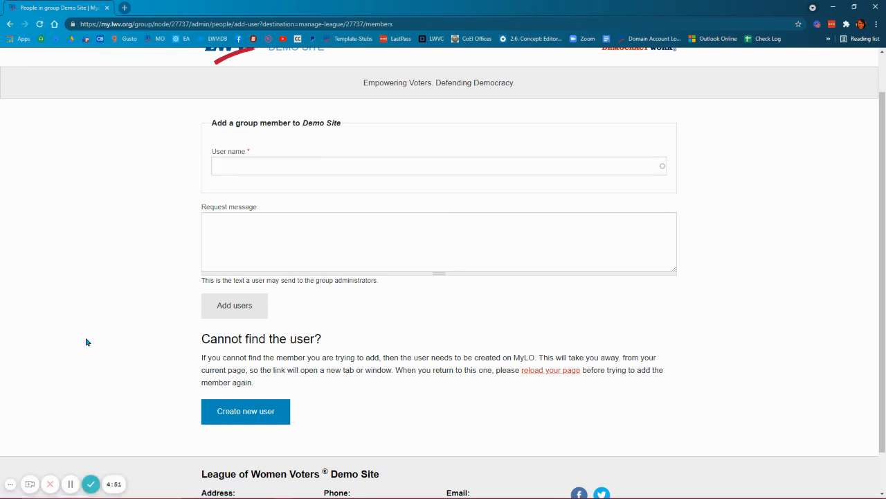
- Look up the newly created user's username and add that user to the Demo Site group
{"action": "left_click", "coordinate": [228, 164]}
{"action": "type", "text": "amaris"}
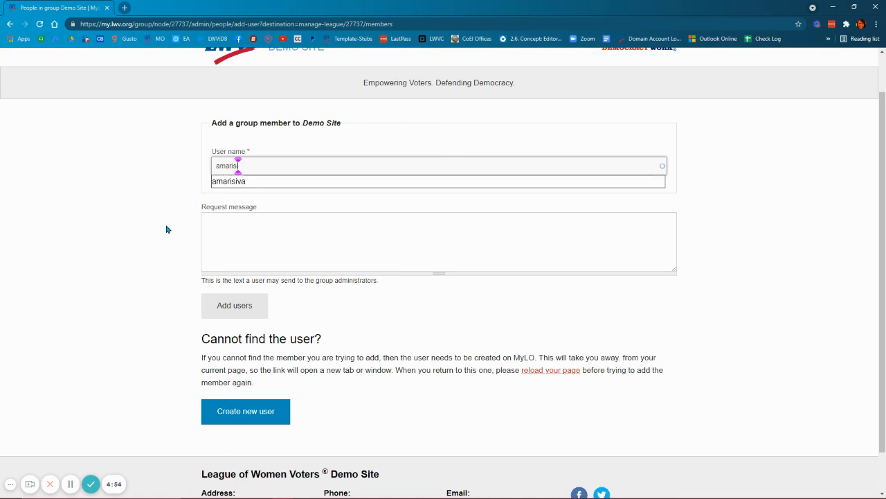
{"action": "left_click", "coordinate": [236, 183]}
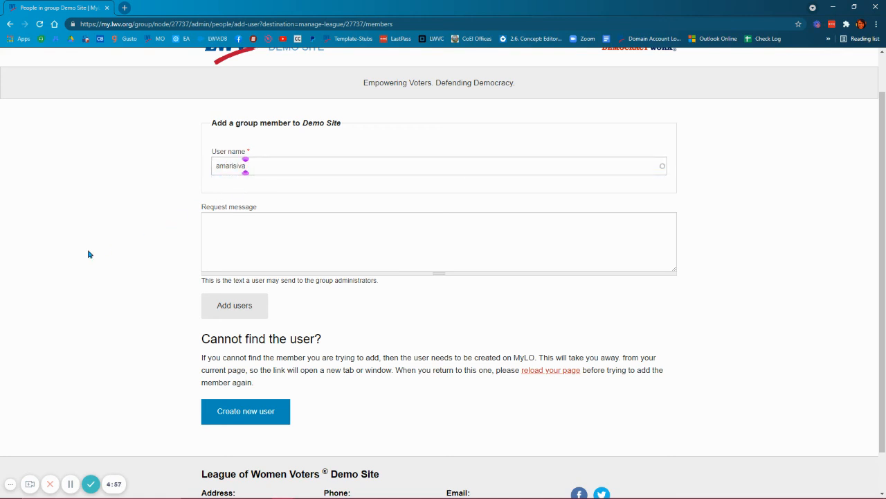
{"action": "left_click", "coordinate": [242, 311]}
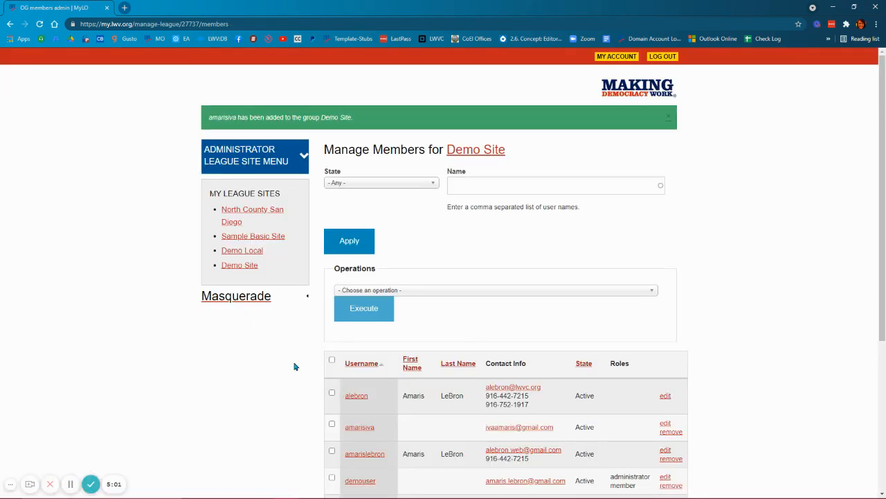
- Edit the newly added member's Demo Site membership, assign the administrator member role and update the membership
{"action": "scroll", "coordinate": [295, 366], "scroll_direction": "down", "scroll_amount": 2}
{"action": "scroll", "coordinate": [288, 366], "scroll_direction": "down", "scroll_amount": 1}
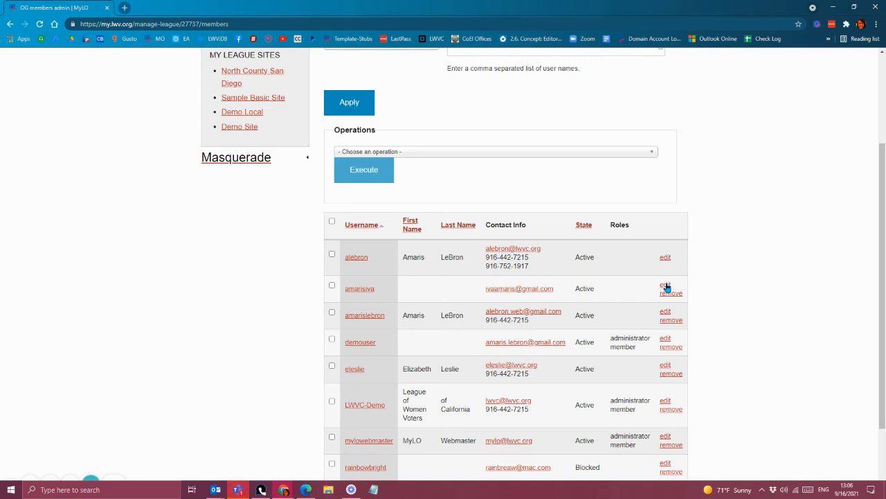
{"action": "left_click", "coordinate": [665, 286]}
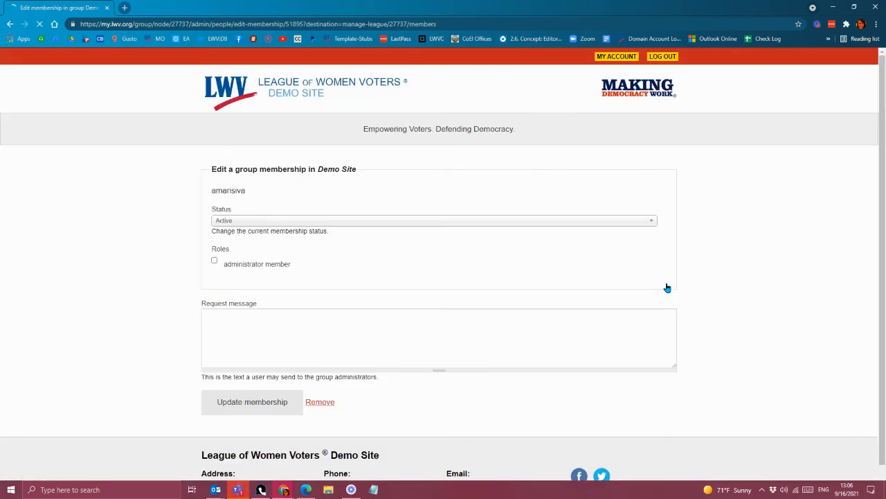
{"action": "left_click", "coordinate": [214, 260]}
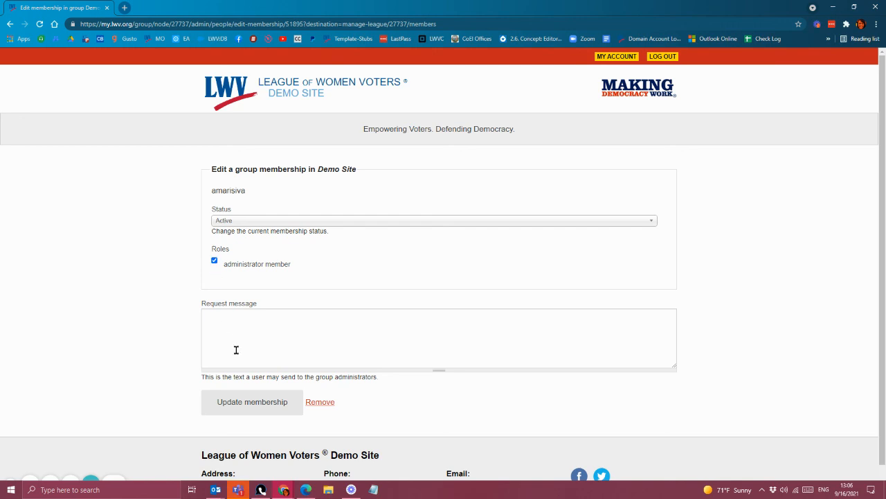
{"action": "left_click", "coordinate": [239, 403]}
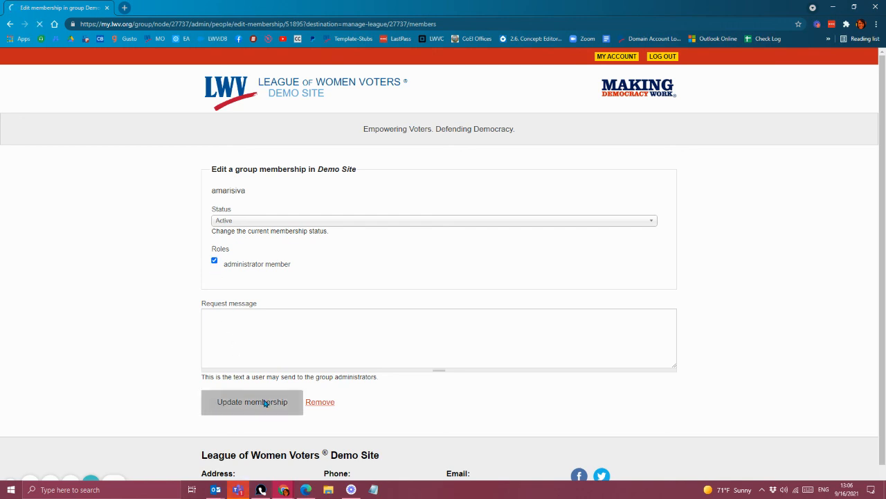